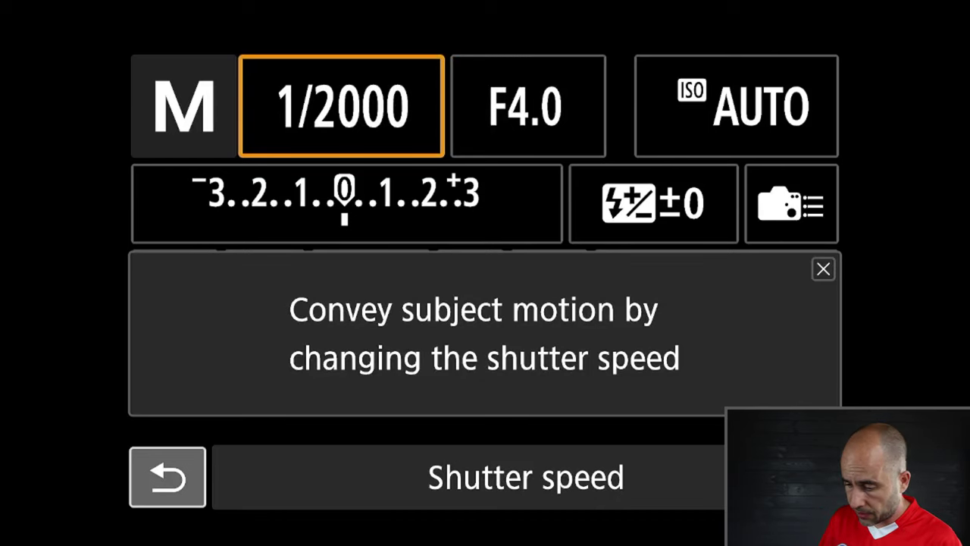
Lower the shutter speed to 1/800 in the quick control settings
{"action": "key", "text": "Right"}
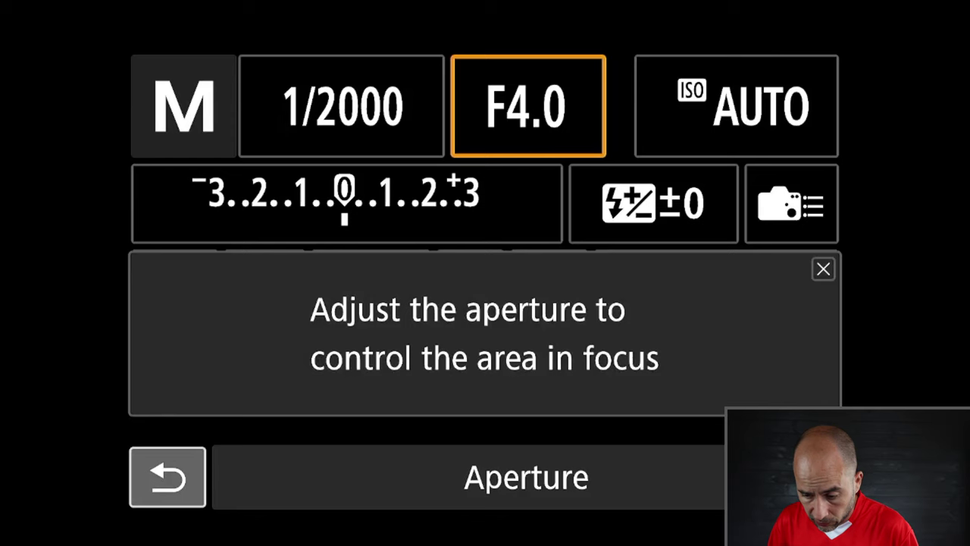
{"action": "key", "text": "Left"}
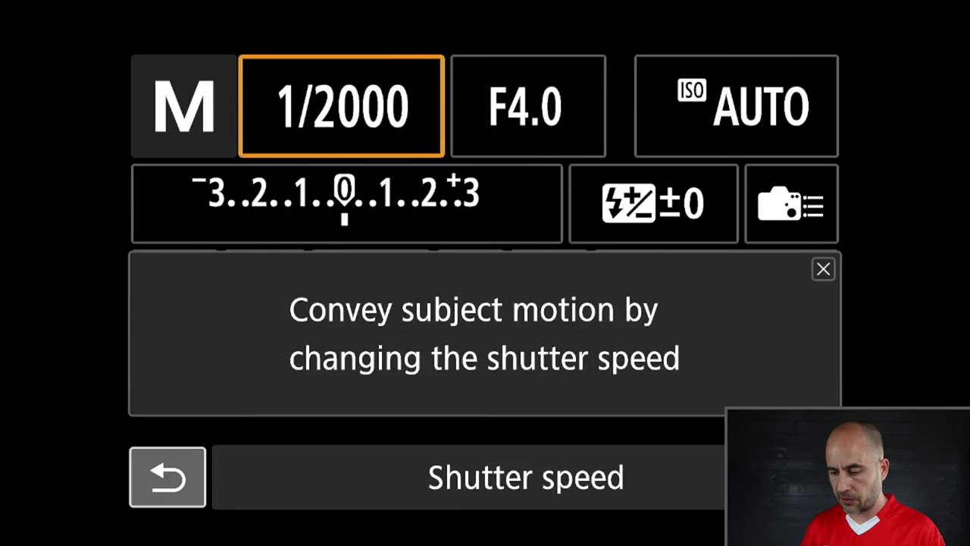
{"action": "scroll", "coordinate": [341, 106], "scroll_direction": "down", "scroll_amount": 3}
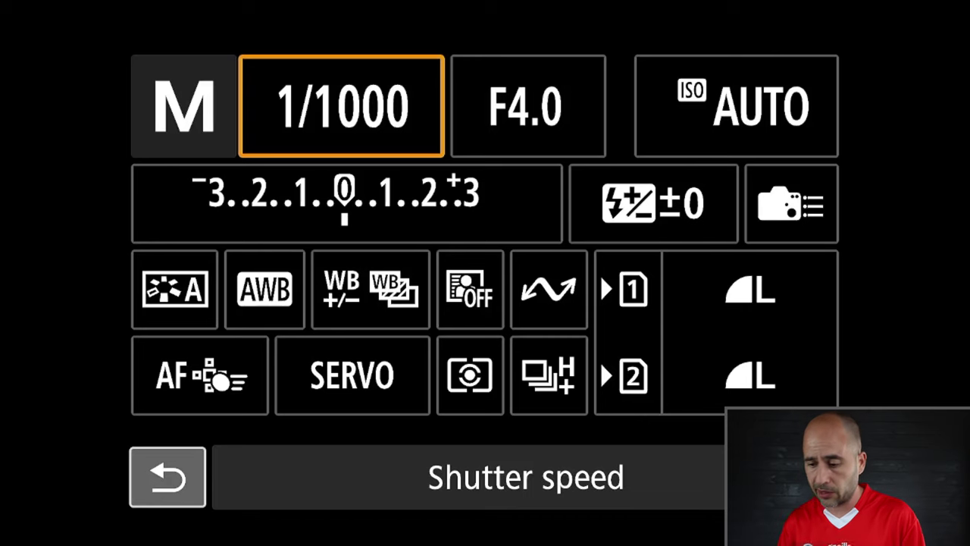
{"action": "key", "text": "Escape"}
{"action": "key", "text": "q"}
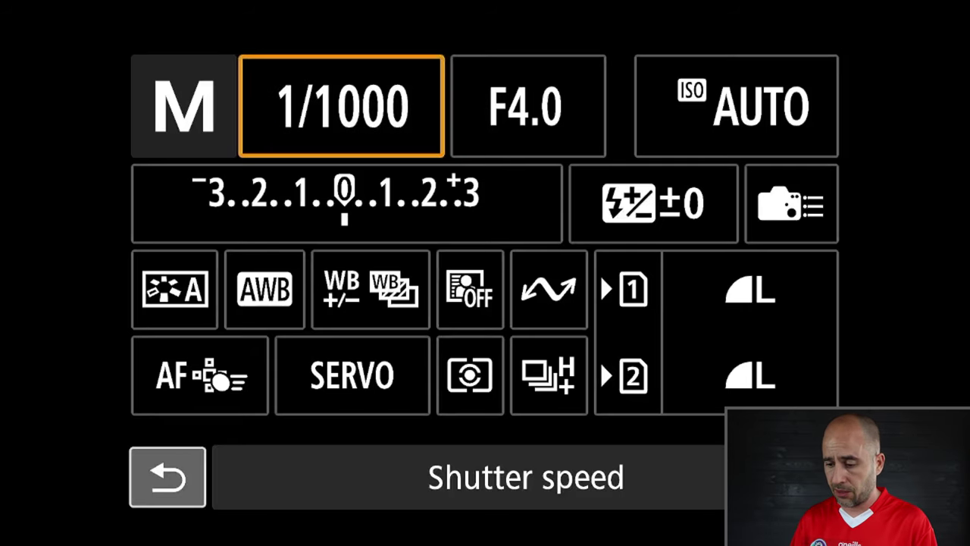
{"action": "key", "text": "Left"}
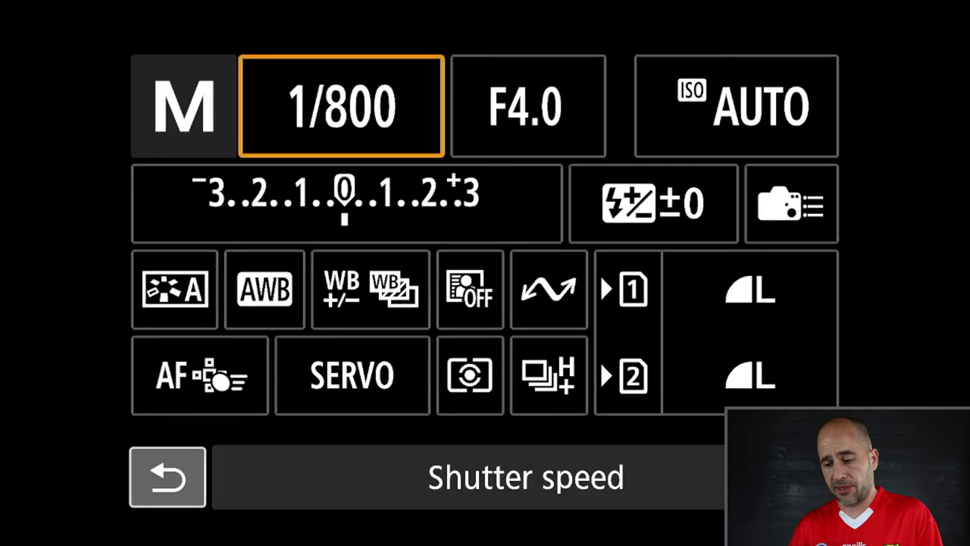
Raise the shutter speed to 1/2000
{"action": "key", "text": "Right"}
{"action": "key", "text": "Right"}
{"action": "key", "text": "Right"}
{"action": "key", "text": "Right"}
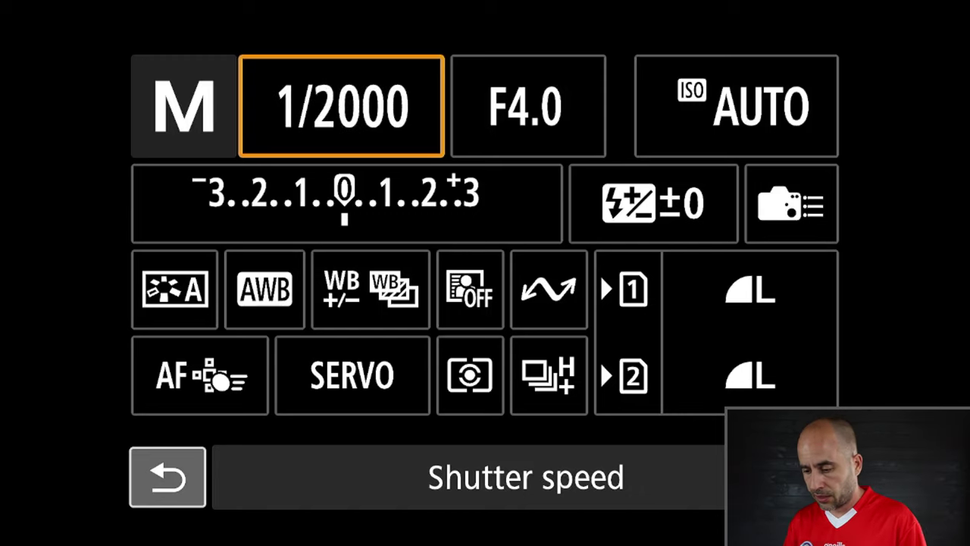
Open the aperture up to F2.8 in the quick control settings
{"action": "key", "text": "Right"}
{"action": "key", "text": "Left"}
{"action": "key", "text": "Left"}
{"action": "key", "text": "Left"}
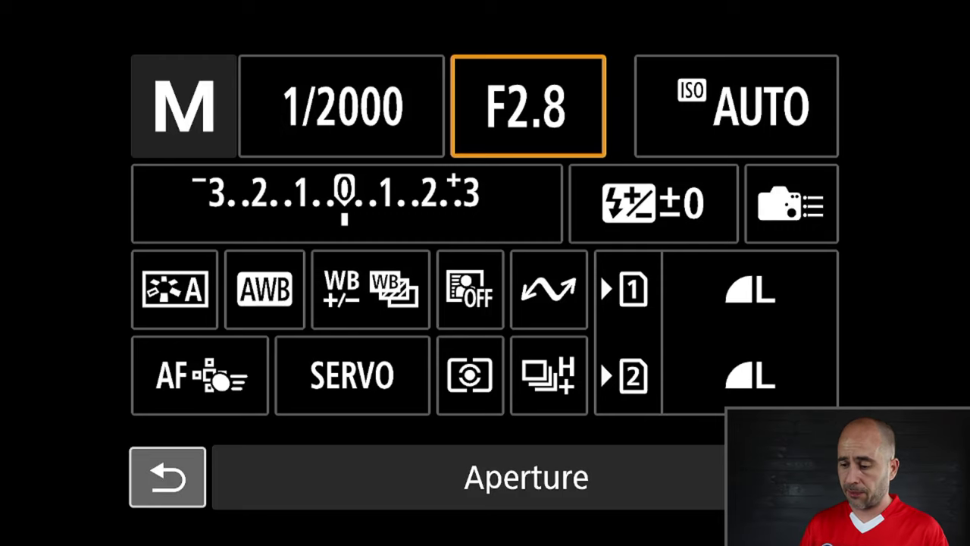
{"action": "key", "text": "Escape"}
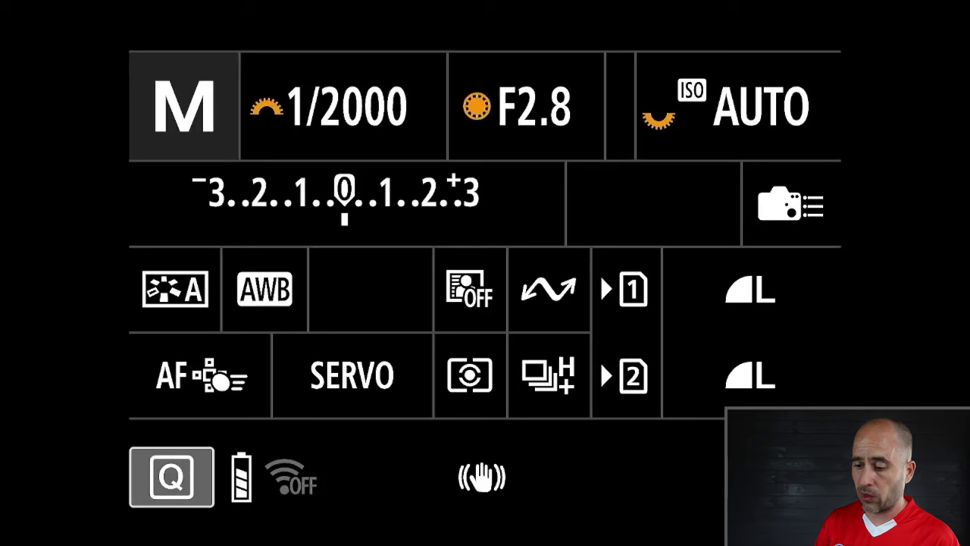
{"action": "key", "text": "q"}
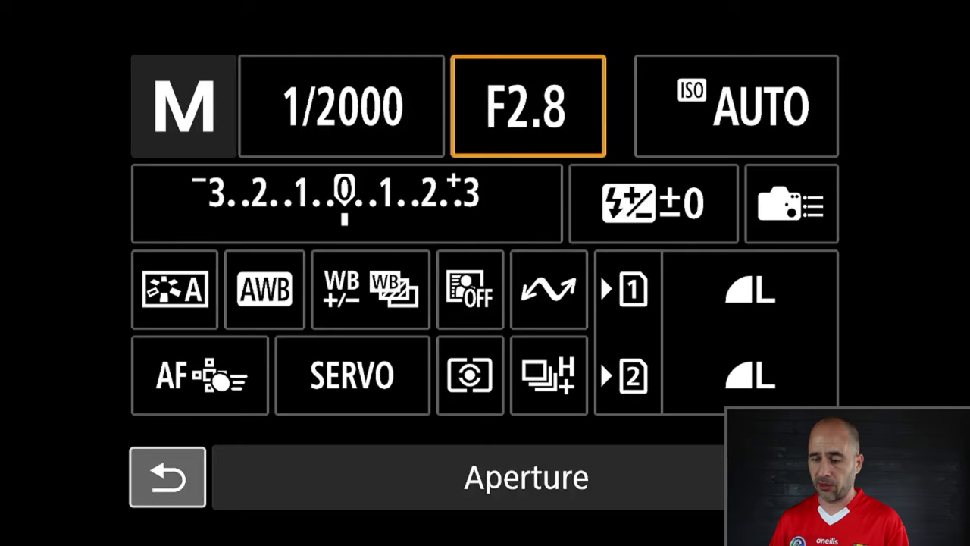
Change the aperture to F4.0
{"action": "key", "text": "Right"}
{"action": "key", "text": "Right"}
{"action": "key", "text": "Right"}
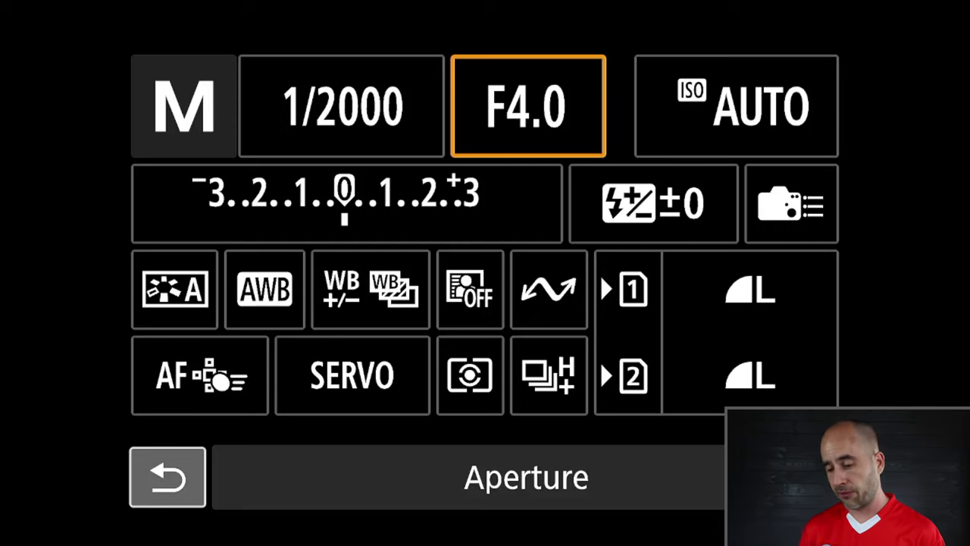
Return the aperture to F2.8
{"action": "key", "text": "Right"}
{"action": "key", "text": "Left"}
{"action": "key", "text": "Left"}
{"action": "key", "text": "Left"}
{"action": "key", "text": "Left"}
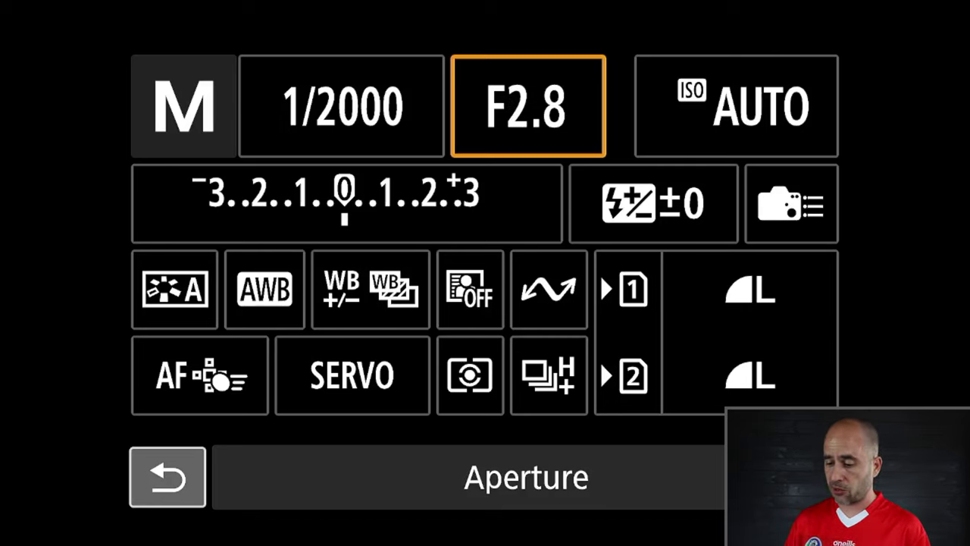
Examine the ISO speed, exposure compensation, customized controls and white balance settings in the quick control settings
{"action": "key", "text": "Right"}
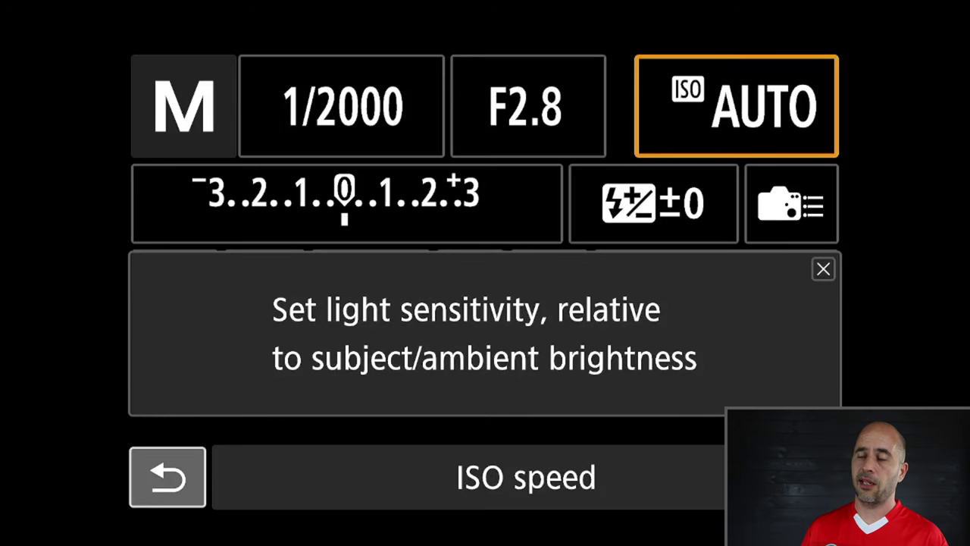
{"action": "key", "text": "Left"}
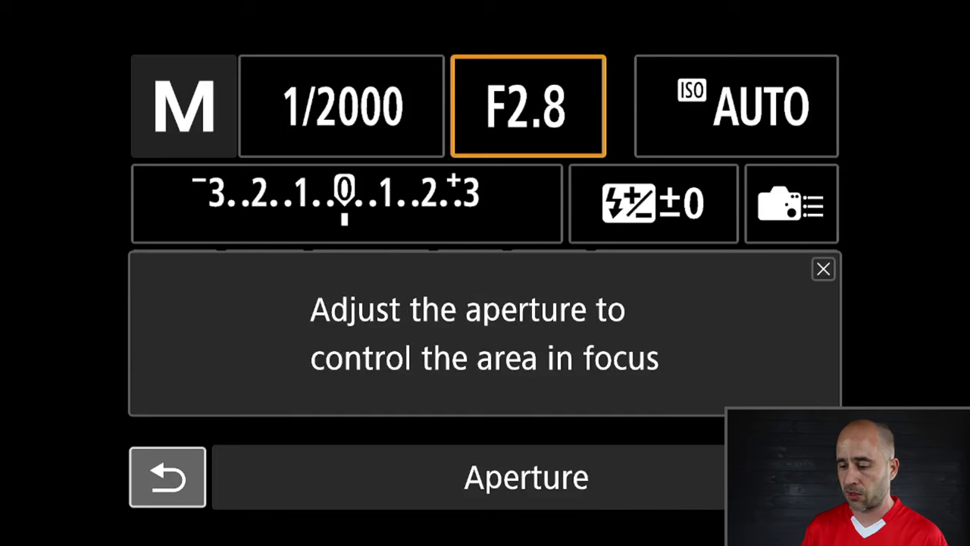
{"action": "key", "text": "Down"}
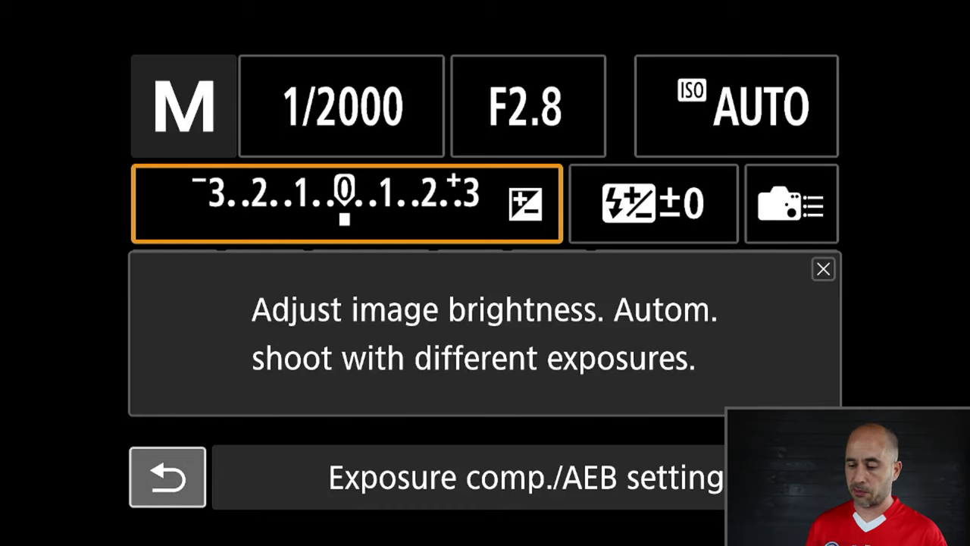
{"action": "key", "text": "Right"}
{"action": "key", "text": "Right"}
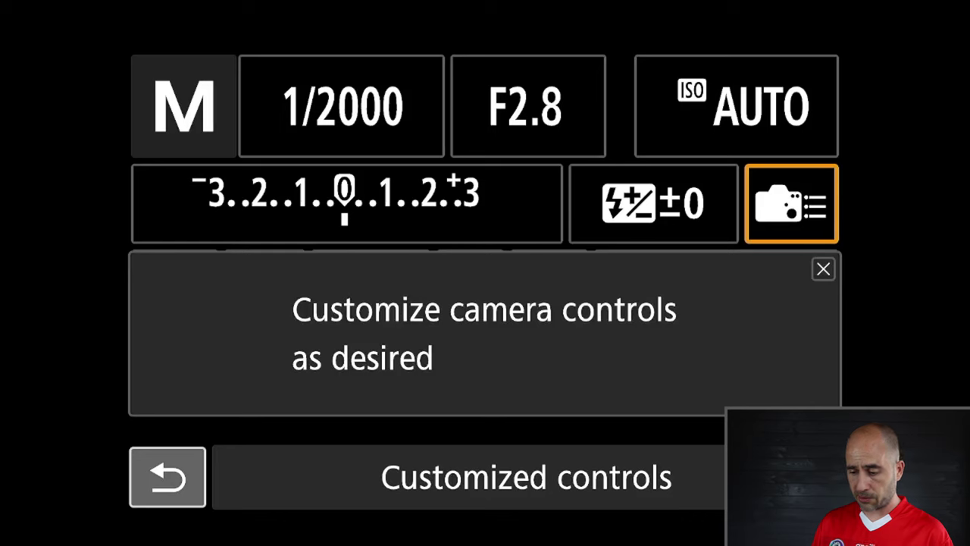
{"action": "key", "text": "Left"}
{"action": "key", "text": "Left"}
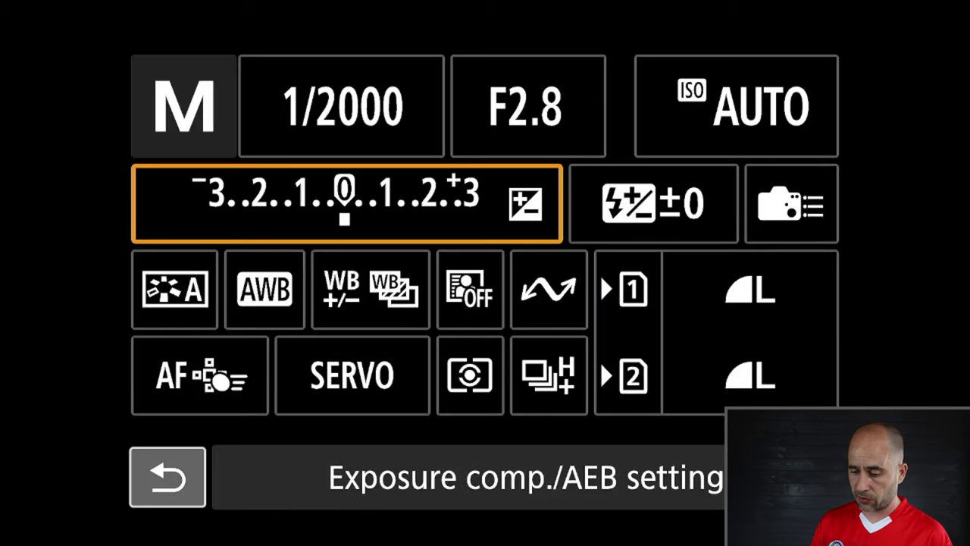
{"action": "key", "text": "Down"}
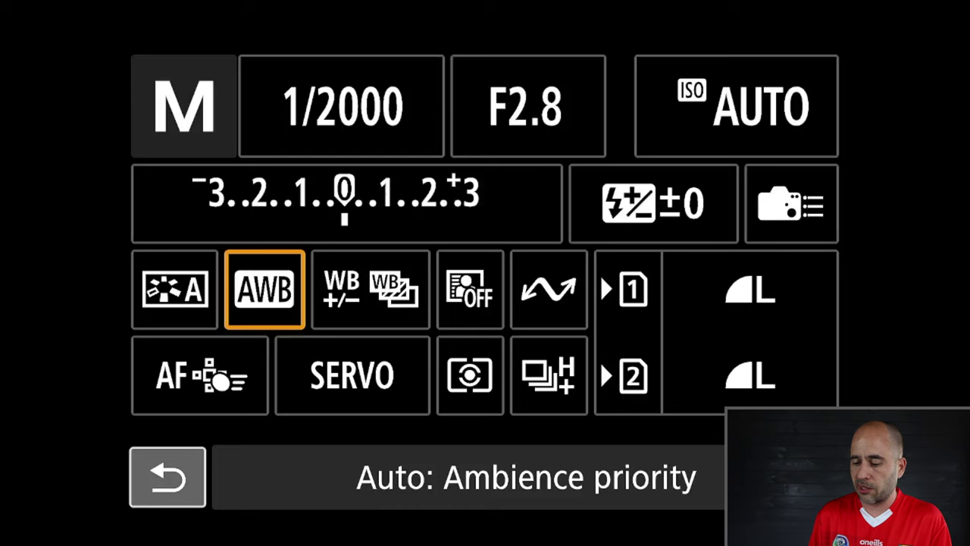
{"action": "key", "text": "Escape"}
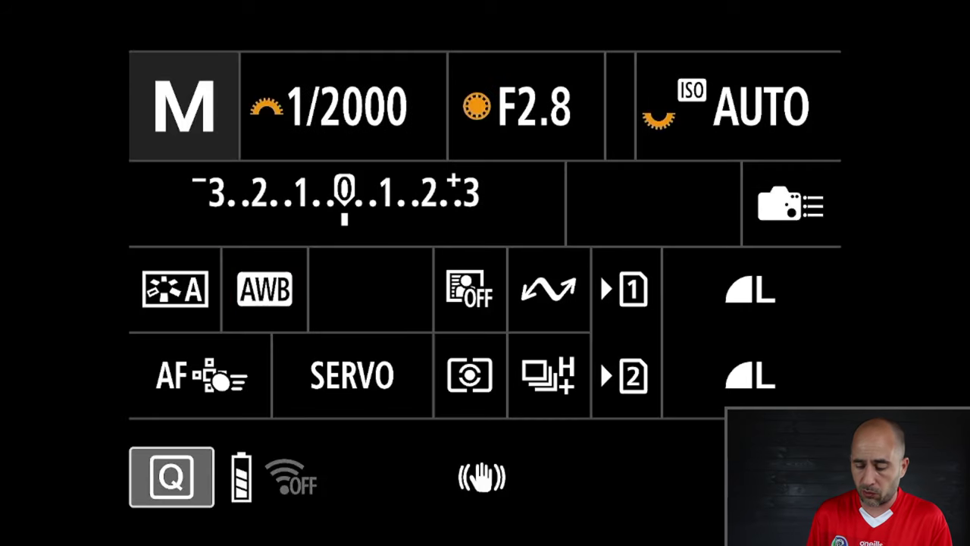
{"action": "key", "text": "q"}
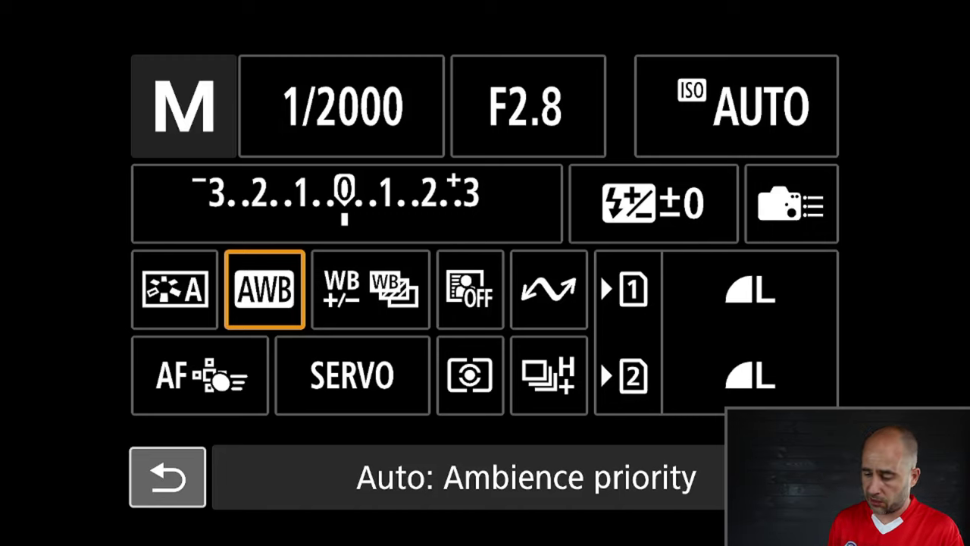
Review the card recording method and the image size and quality settings for both memory cards
{"action": "key", "text": "Right"}
{"action": "key", "text": "Down"}
{"action": "key", "text": "Right"}
{"action": "key", "text": "Right"}
{"action": "key", "text": "Right"}
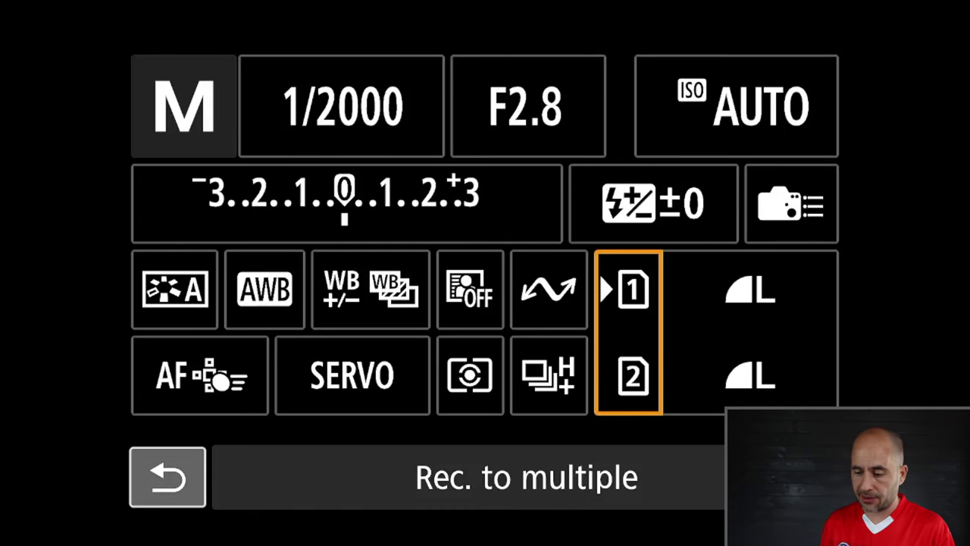
{"action": "key", "text": "Escape"}
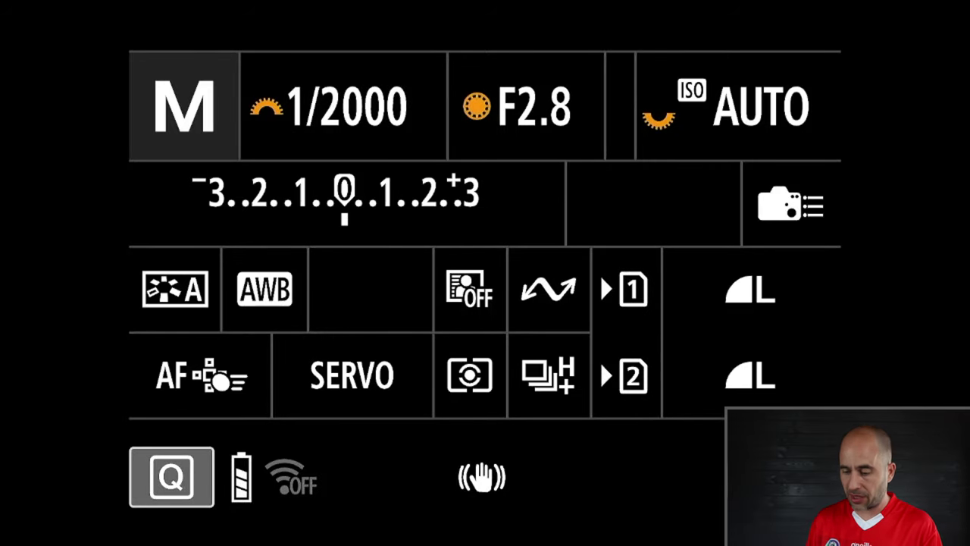
{"action": "key", "text": "q"}
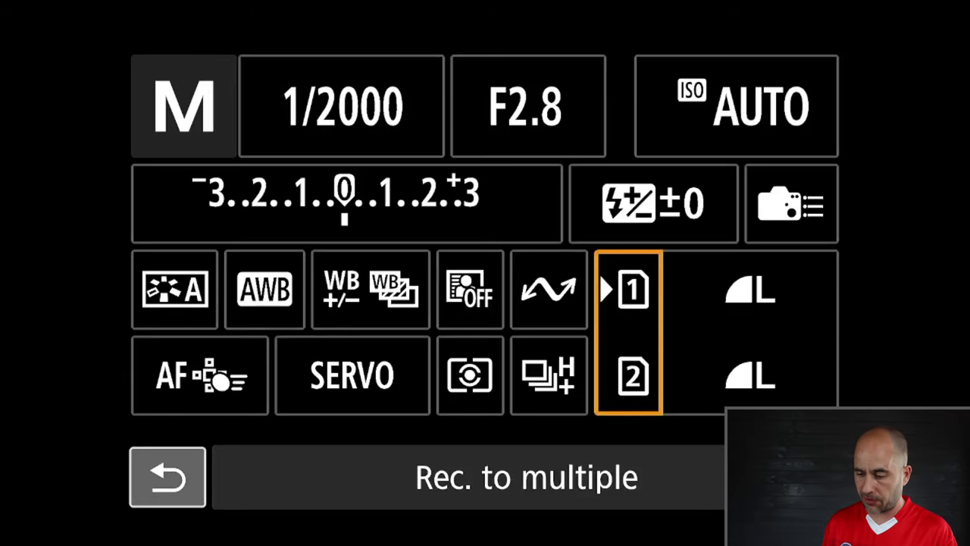
{"action": "key", "text": "Return"}
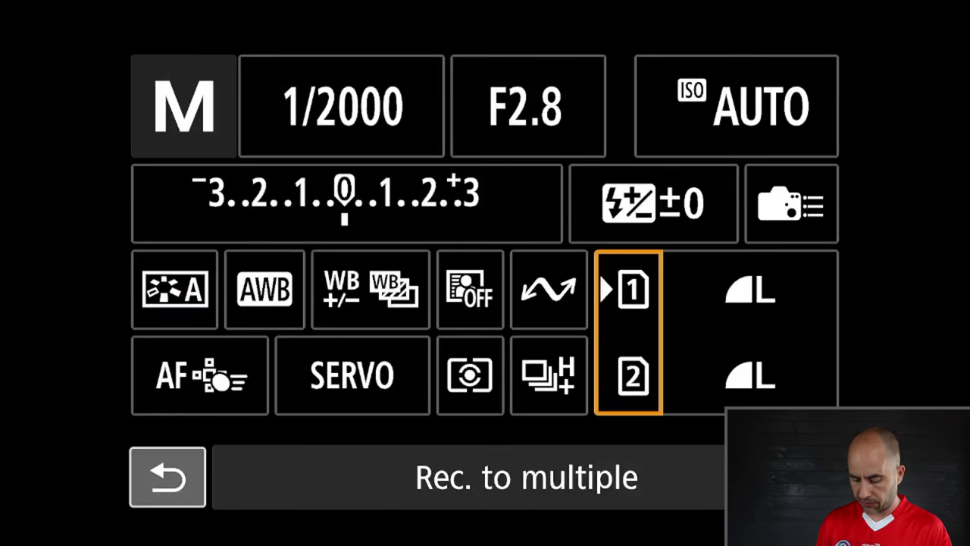
{"action": "left_click", "coordinate": [750, 333]}
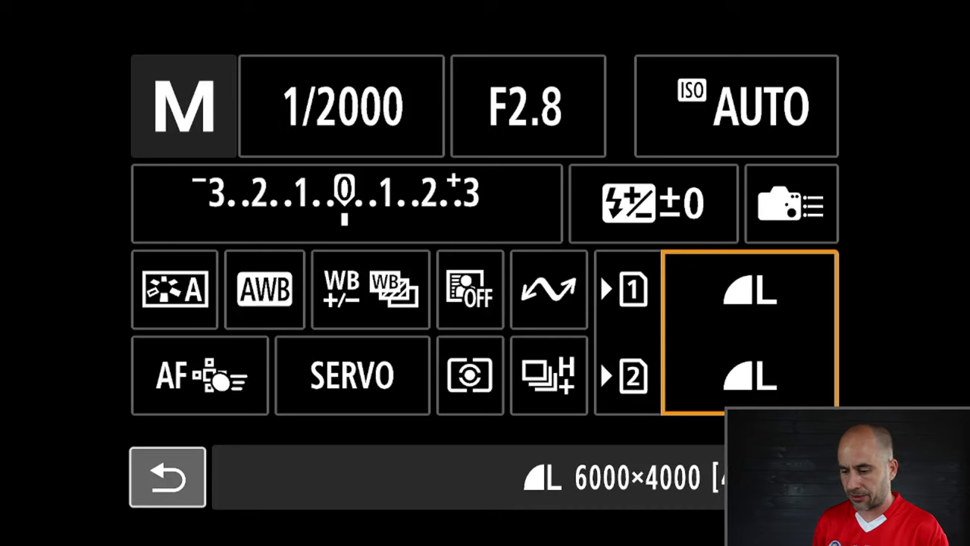
{"action": "left_click", "coordinate": [628, 332]}
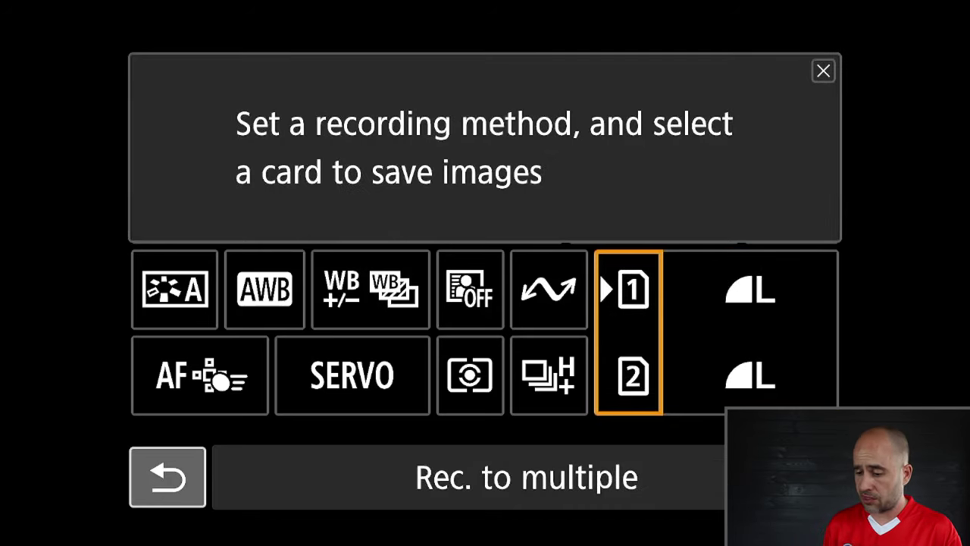
{"action": "left_click", "coordinate": [751, 332]}
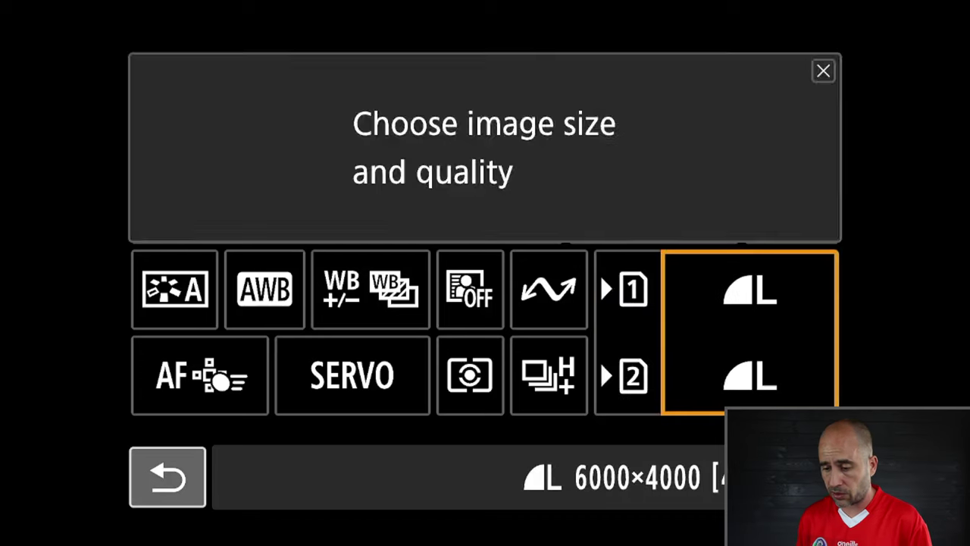
{"action": "left_click", "coordinate": [628, 332]}
Check the drive mode, metering mode and AF operation settings
{"action": "left_click", "coordinate": [549, 375]}
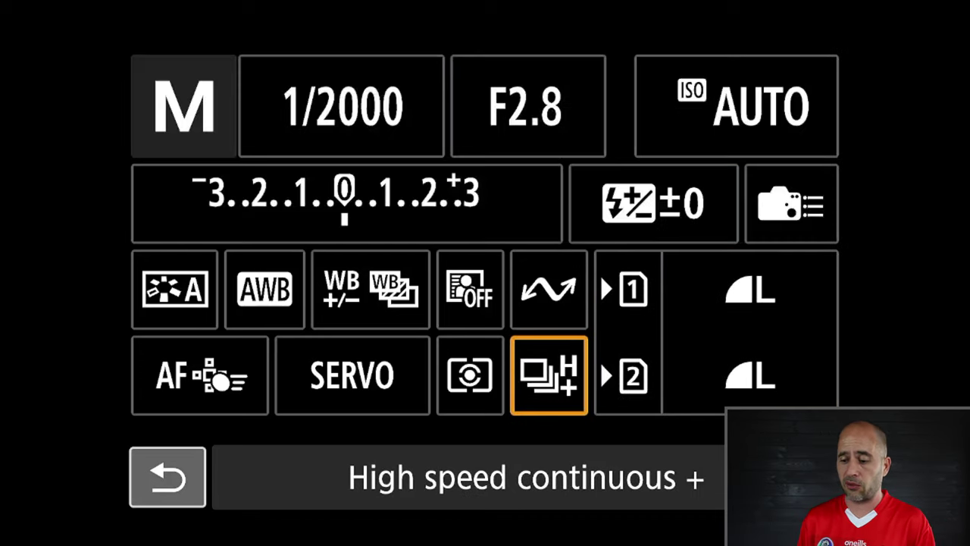
{"action": "left_click", "coordinate": [470, 375]}
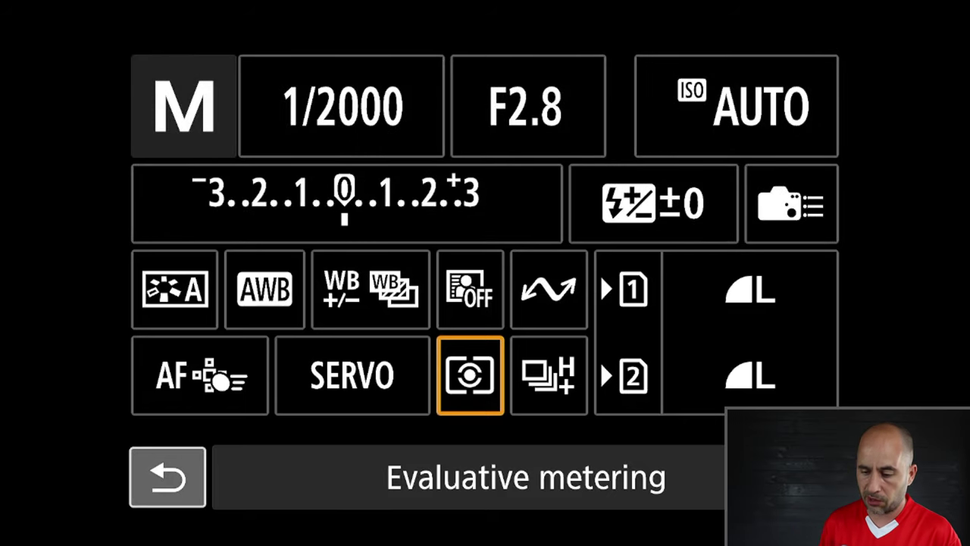
{"action": "left_click", "coordinate": [351, 375]}
Look at the 1-point AF option for the AF area, and select the Expand AF area option with four surrounding points
{"action": "left_click", "coordinate": [199, 375]}
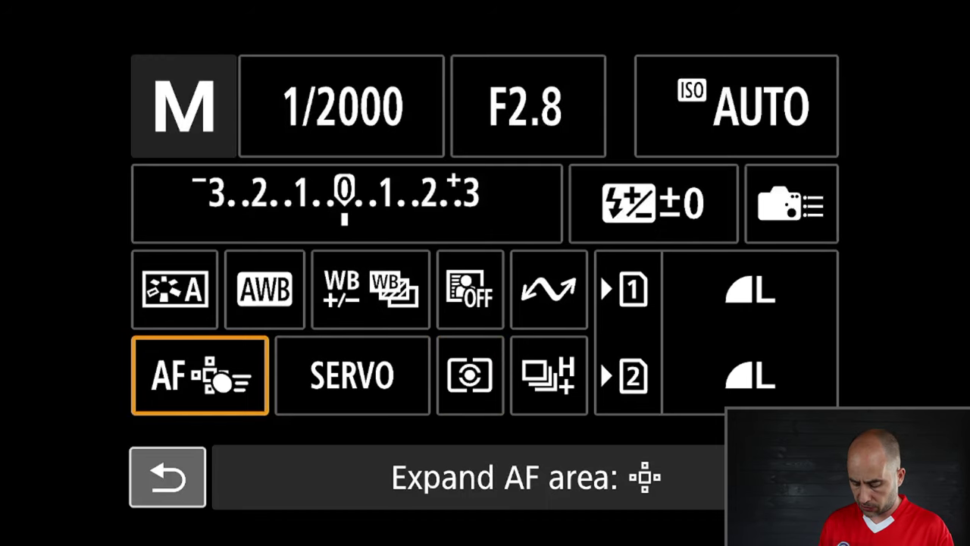
{"action": "key", "text": "Return"}
{"action": "left_click", "coordinate": [272, 222]}
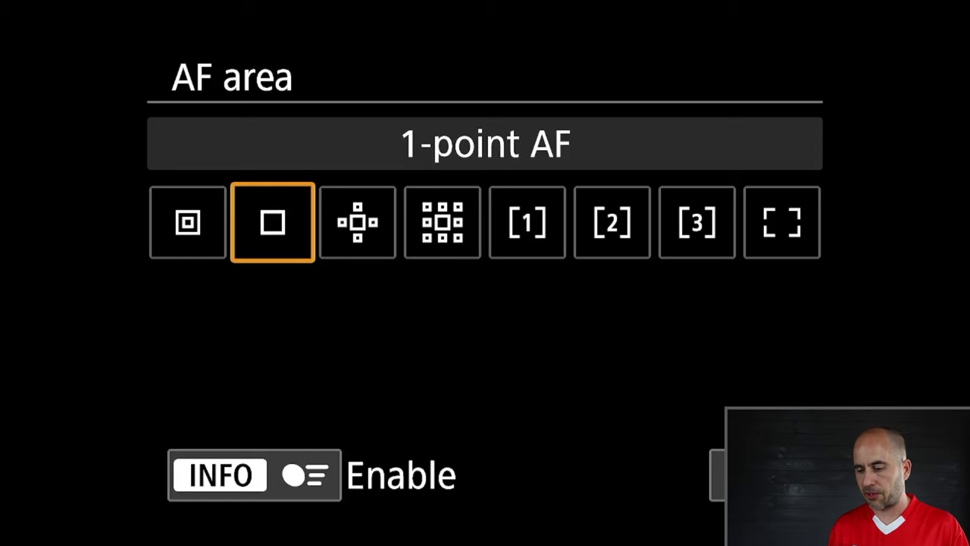
{"action": "left_click", "coordinate": [357, 222]}
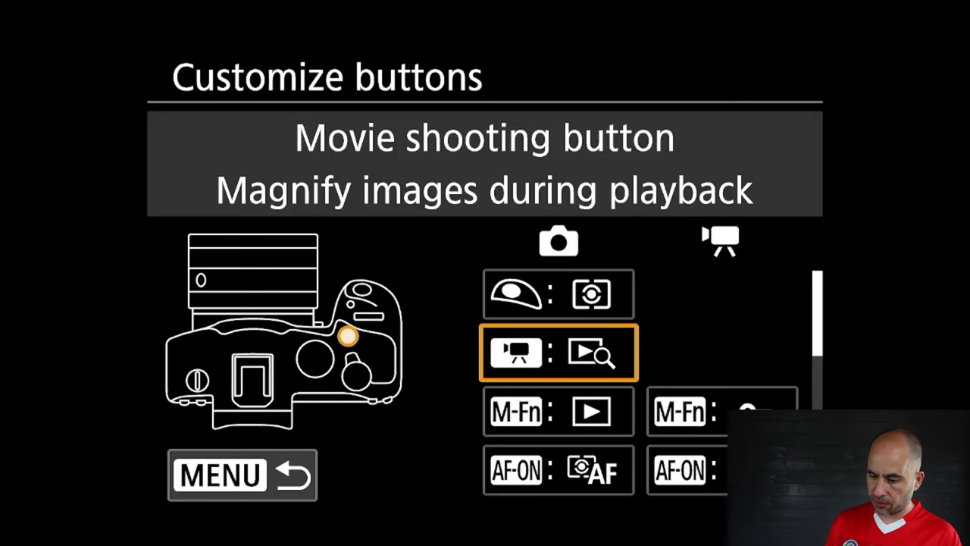
Review the functions assigned to the movie shooting, M-Fn and AE Lock buttons, and leave the button customization
{"action": "key", "text": "Down"}
{"action": "key", "text": "Up"}
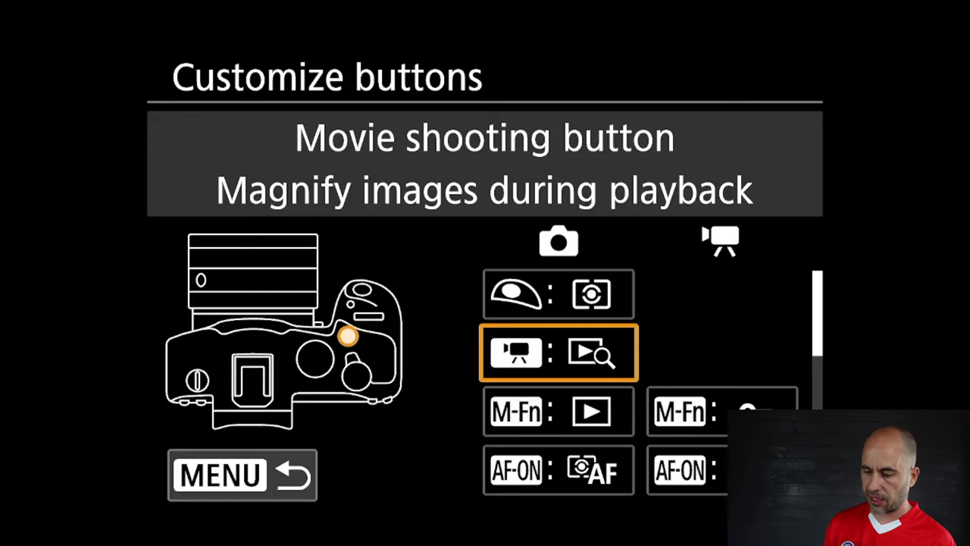
{"action": "key", "text": "Down"}
{"action": "key", "text": "Up"}
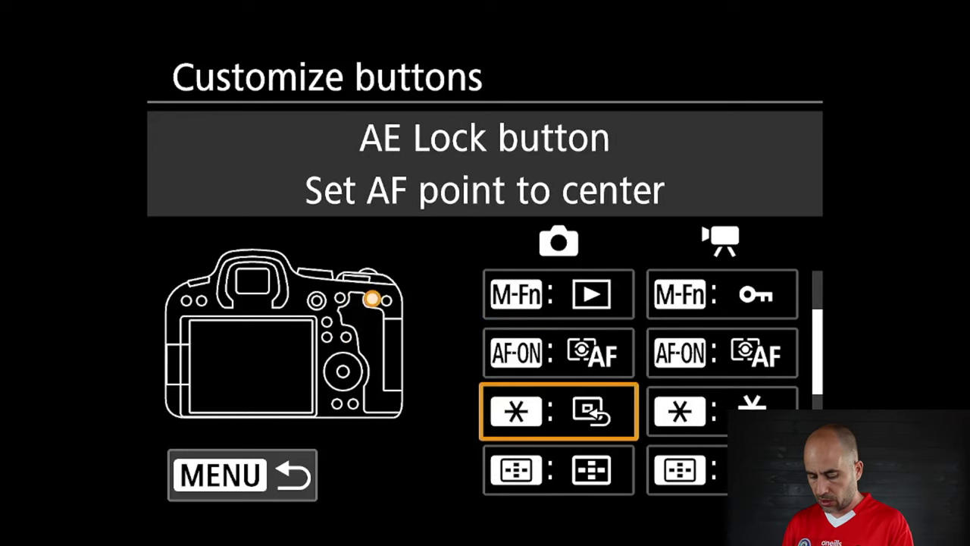
{"action": "key", "text": "Escape"}
{"action": "key", "text": "Escape"}
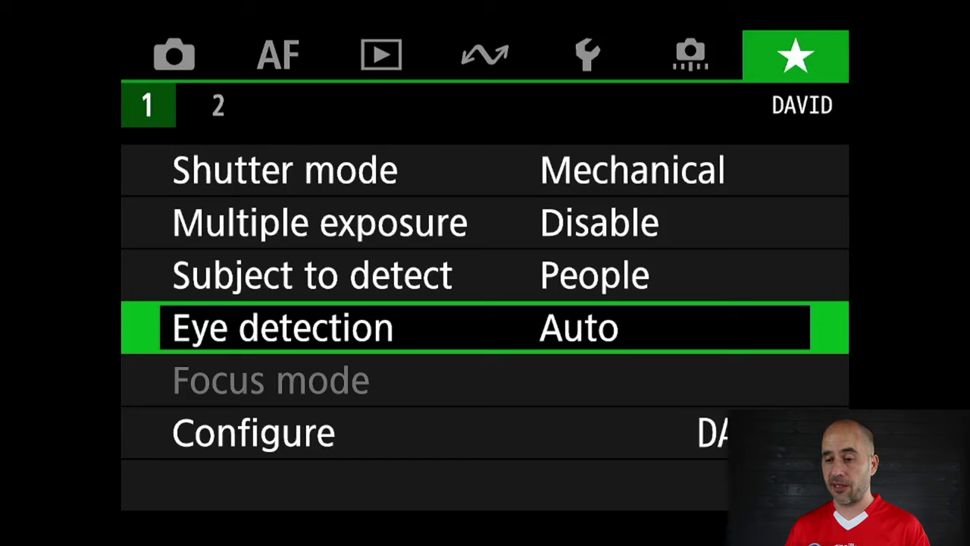
Inspect the Multiple exposure settings from the personal list of favourite settings
{"action": "key", "text": "Up"}
{"action": "key", "text": "Up"}
{"action": "key", "text": "Up"}
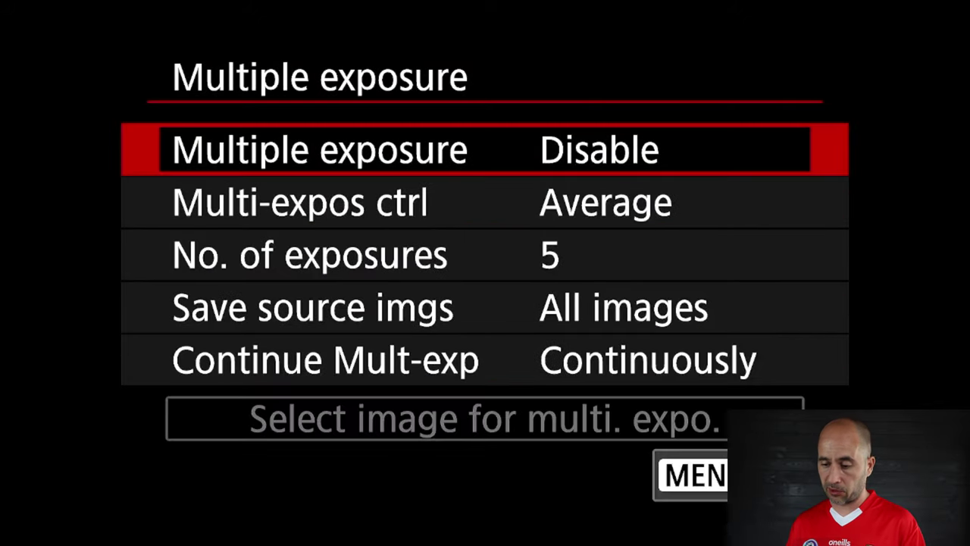
{"action": "key", "text": "Return"}
{"action": "key", "text": "Return"}
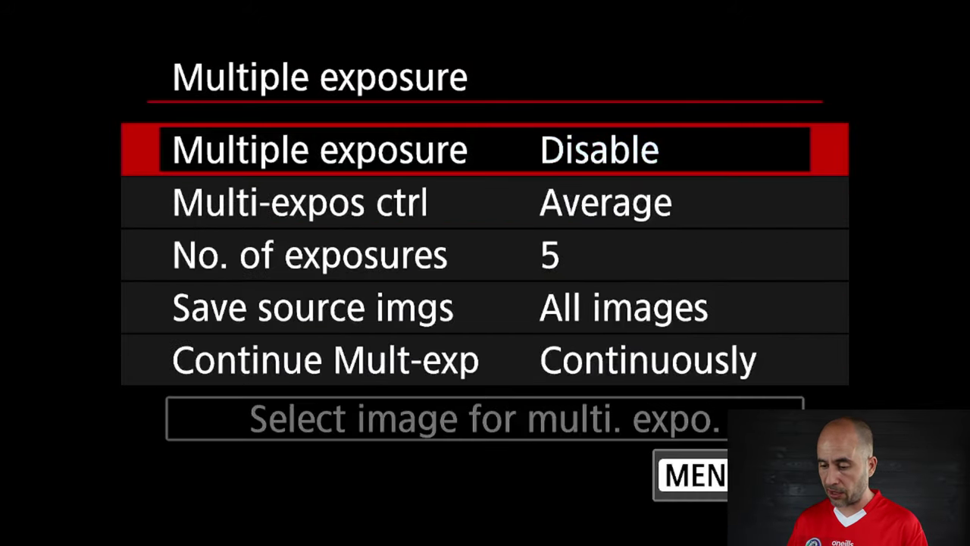
{"action": "key", "text": "Escape"}
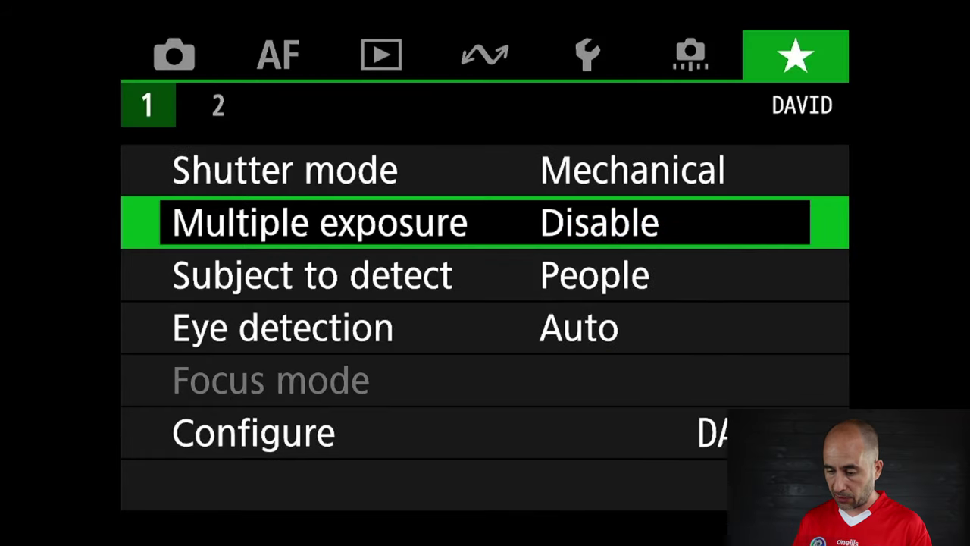
Check the Subject to detect setting among the AF settings and open the Eye detection options
{"action": "key", "text": "Down"}
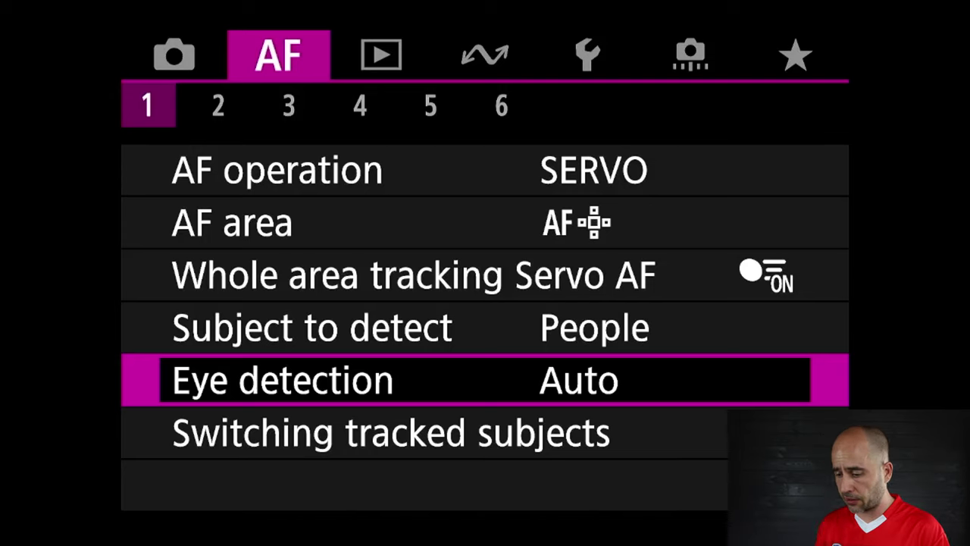
{"action": "left_click", "coordinate": [486, 327]}
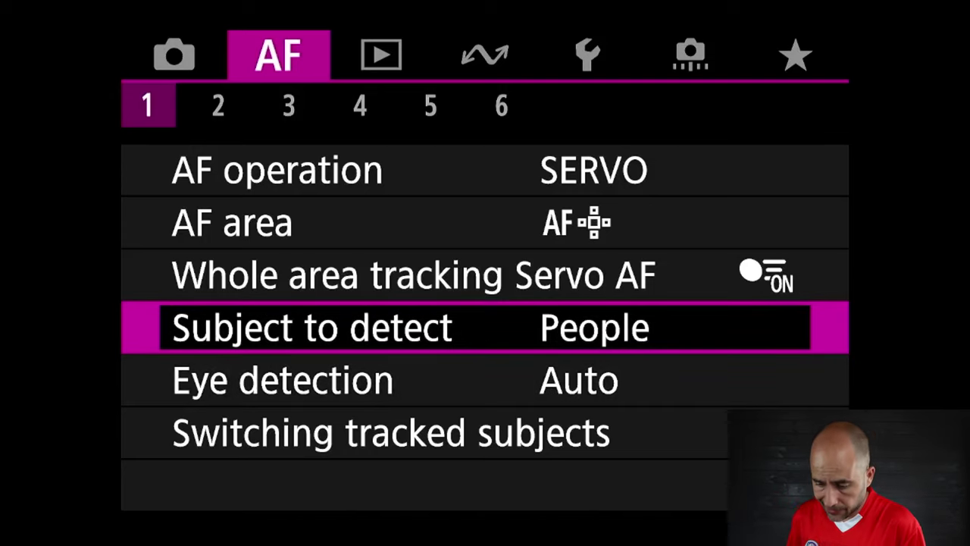
{"action": "left_click", "coordinate": [486, 380]}
{"action": "key", "text": "Return"}
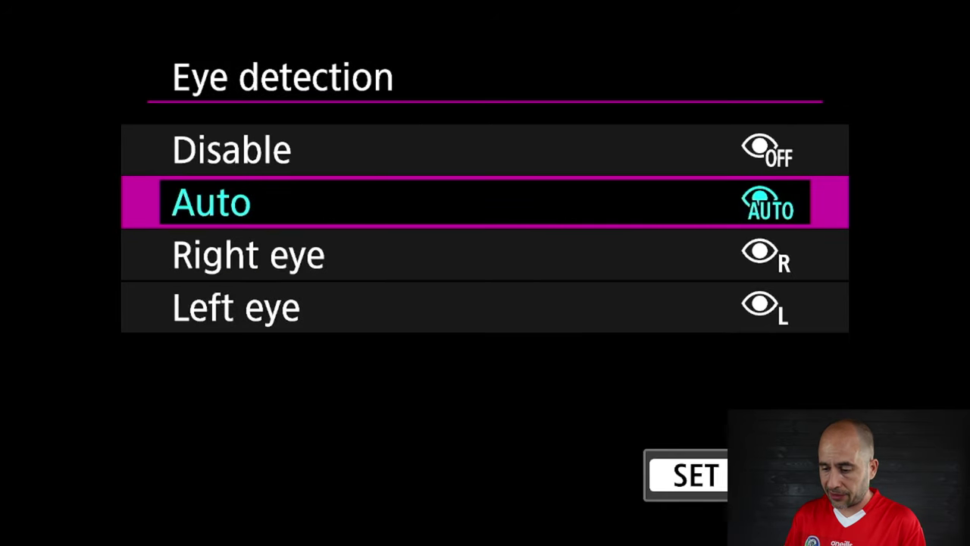